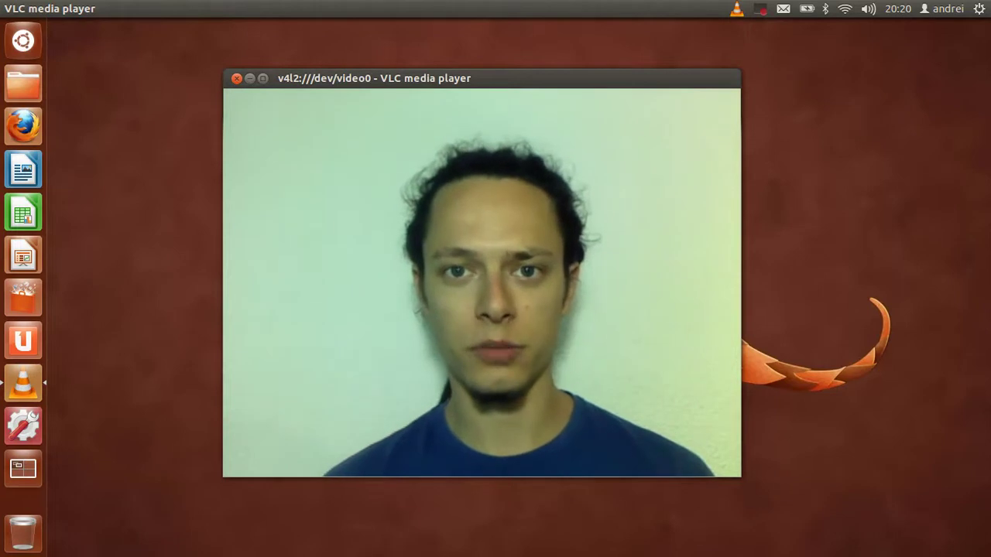
Quit the VLC window that is streaming the v4l2 webcam feed.
{"action": "key", "text": "ctrl+q"}
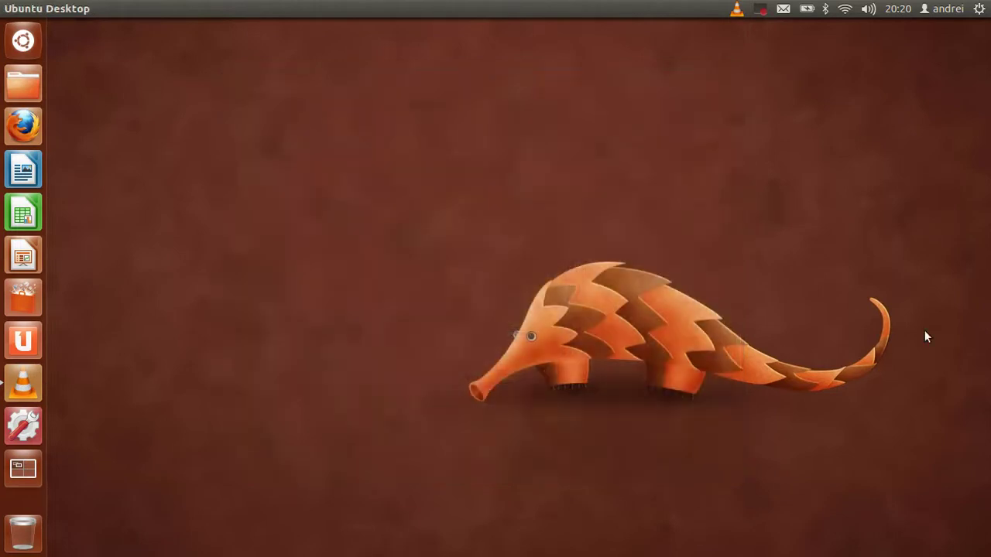
Launch Thunderbird from the messaging indicator's Email entry.
{"action": "left_click", "coordinate": [783, 10]}
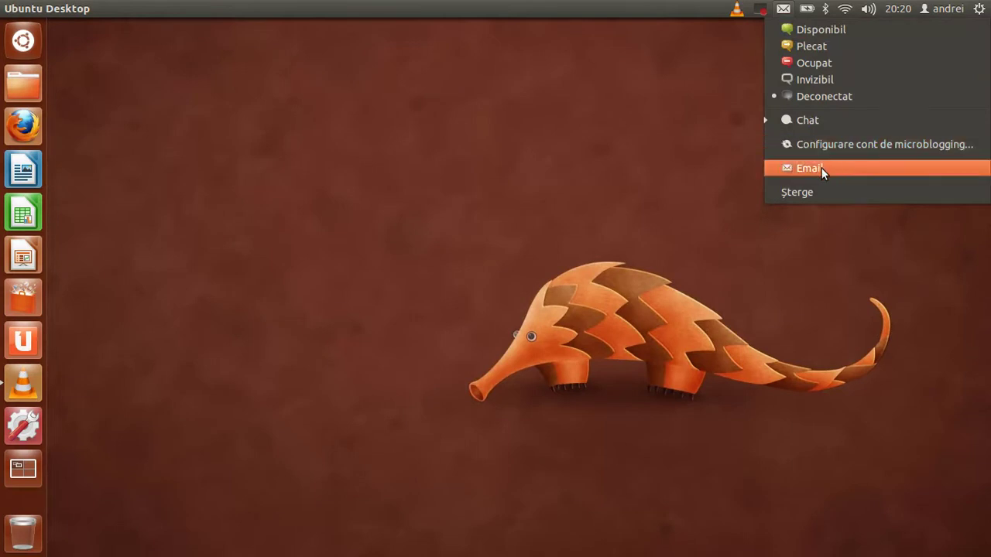
{"action": "left_click", "coordinate": [820, 167]}
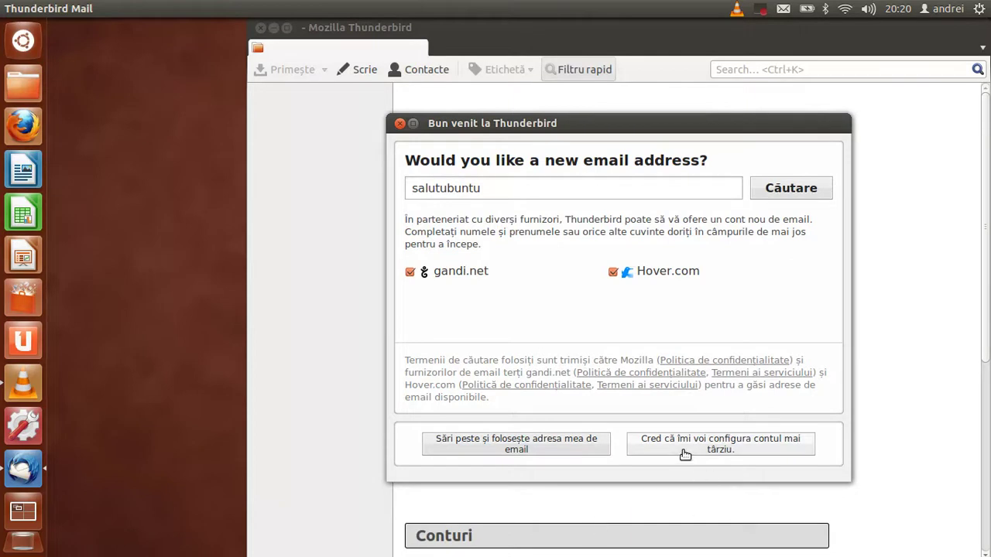
Postpone the new-address offer and bring up the Fișier > Creează submenu.
{"action": "left_click", "coordinate": [778, 450]}
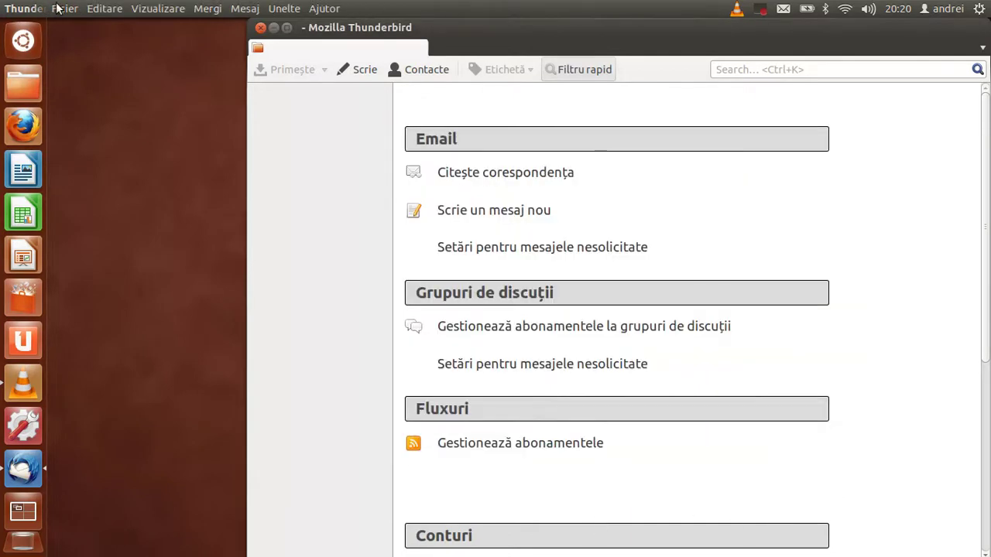
{"action": "left_click", "coordinate": [60, 8]}
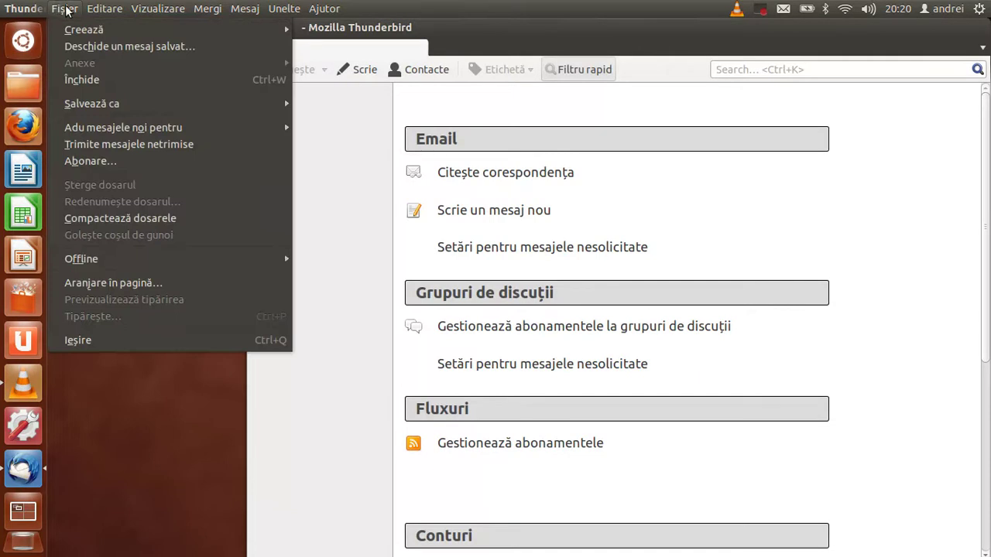
{"action": "mouse_move", "coordinate": [226, 32]}
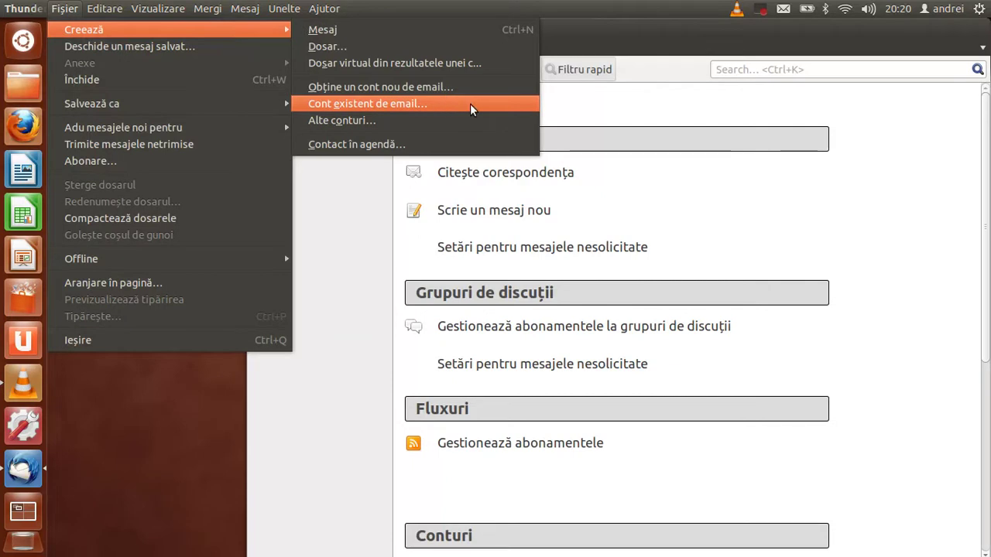
Start an existing email account with display name 'Salut Ubuntu' and the Yahoo address.
{"action": "left_click", "coordinate": [470, 104]}
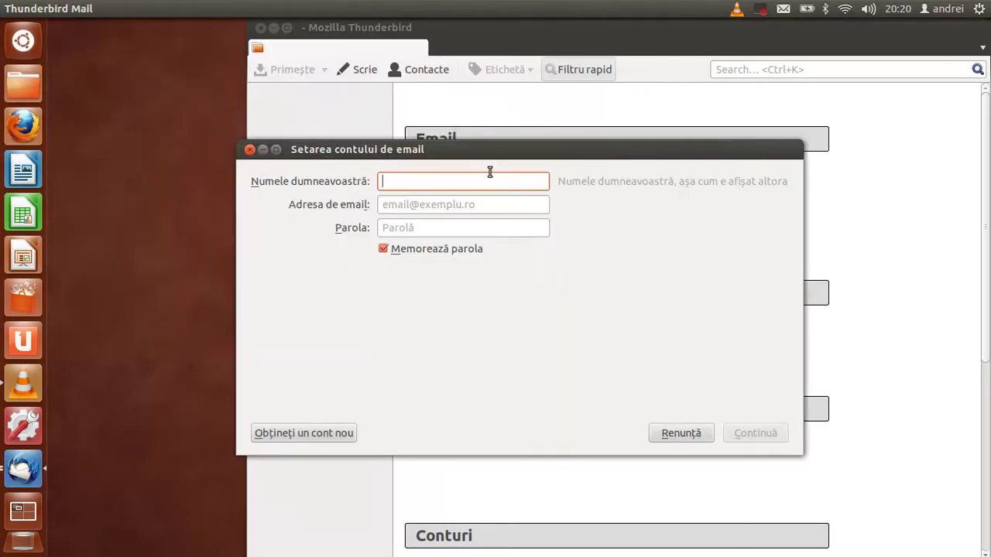
{"action": "type", "text": "salutubunt"}
{"action": "key", "text": "ctrl+a"}
{"action": "type", "text": "Salut Ubuntu"}
{"action": "key", "text": "Tab"}
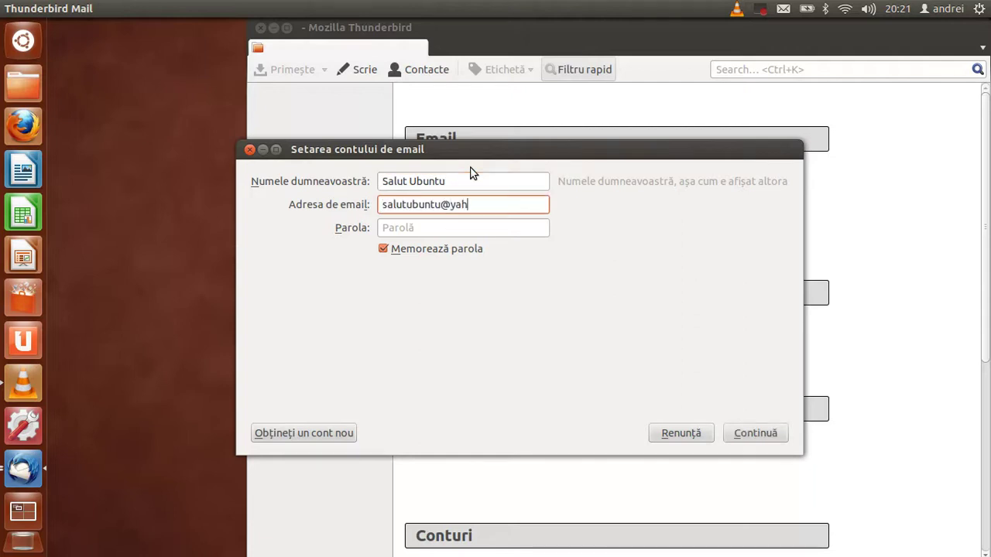
{"action": "key", "text": "Tab"}
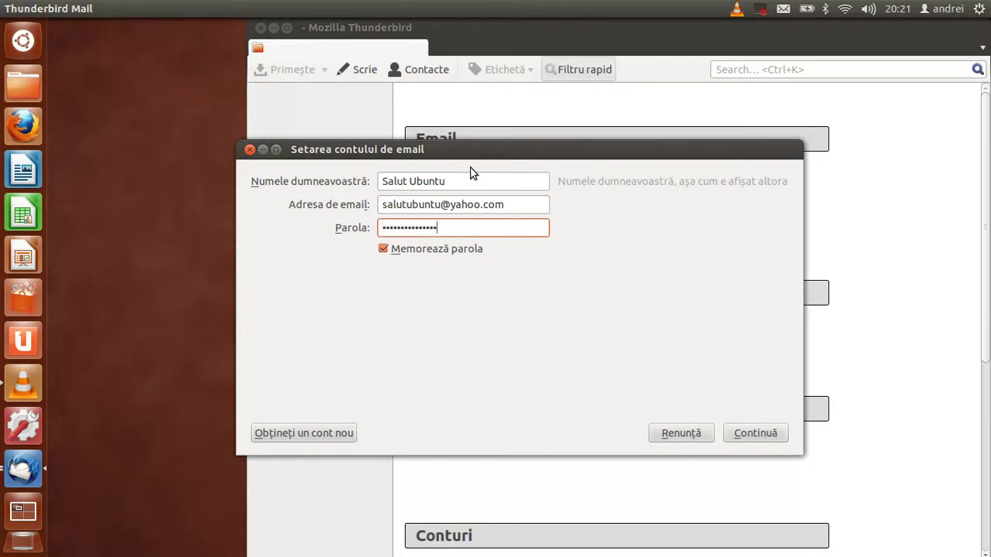
Look up the server settings and create the Yahoo account using IMAP.
{"action": "key", "text": "Return"}
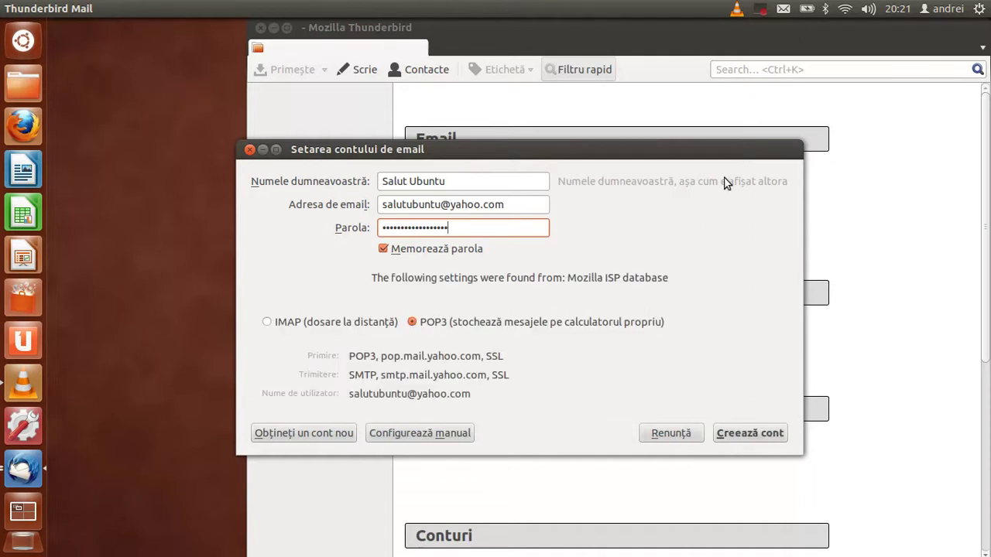
{"action": "left_click", "coordinate": [763, 436]}
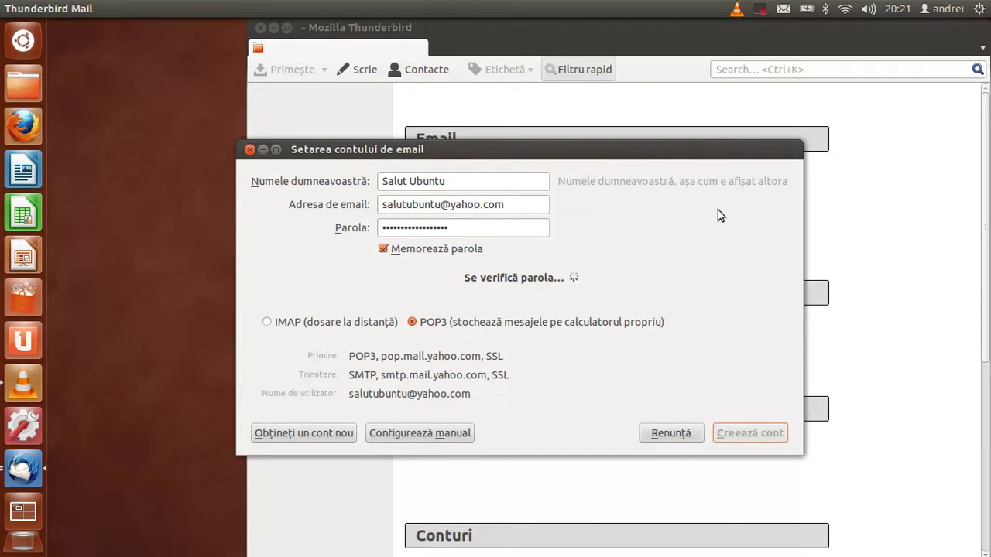
{"action": "left_click", "coordinate": [304, 323]}
{"action": "left_click", "coordinate": [737, 438]}
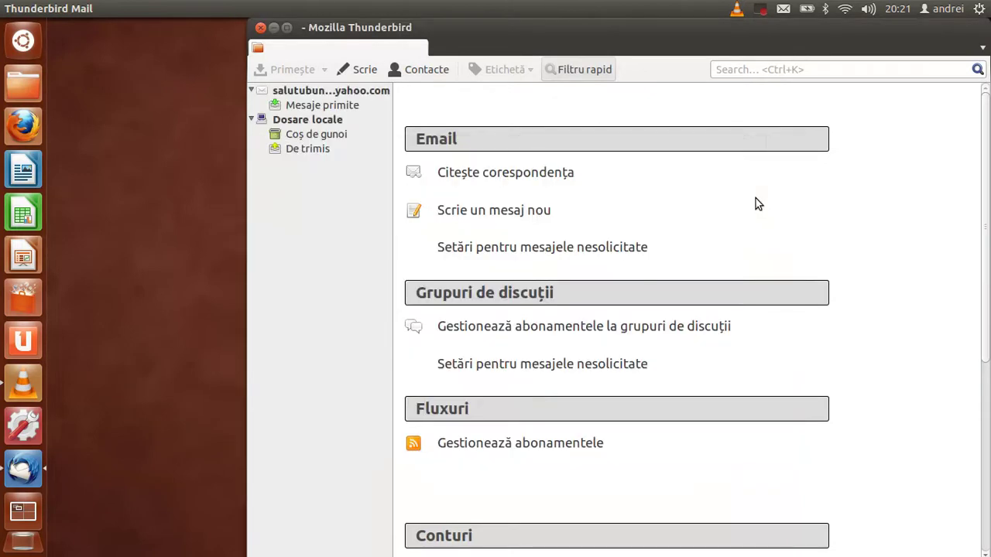
Show the Yahoo account overview maximized, then start another existing-account setup via the HUD.
{"action": "left_click", "coordinate": [332, 94]}
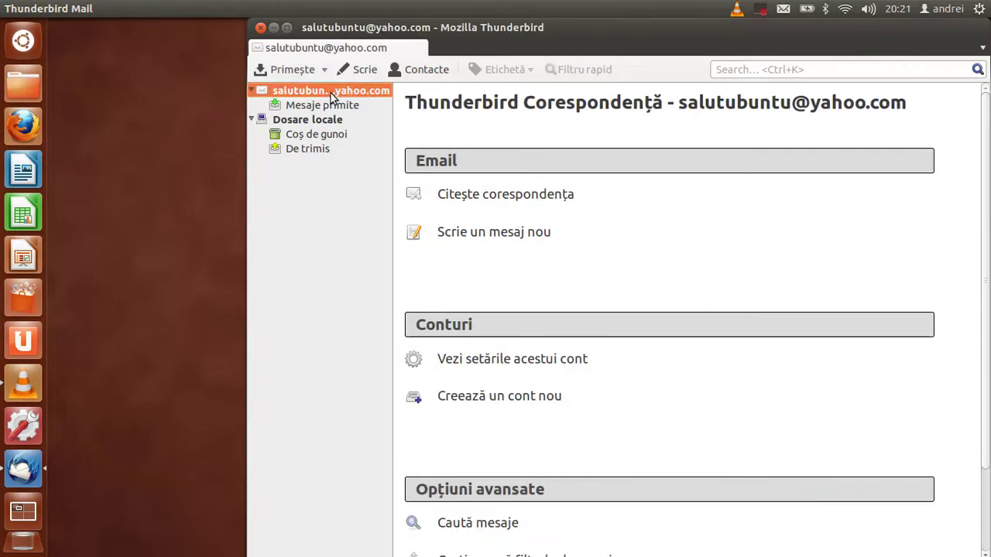
{"action": "double_click", "coordinate": [380, 29]}
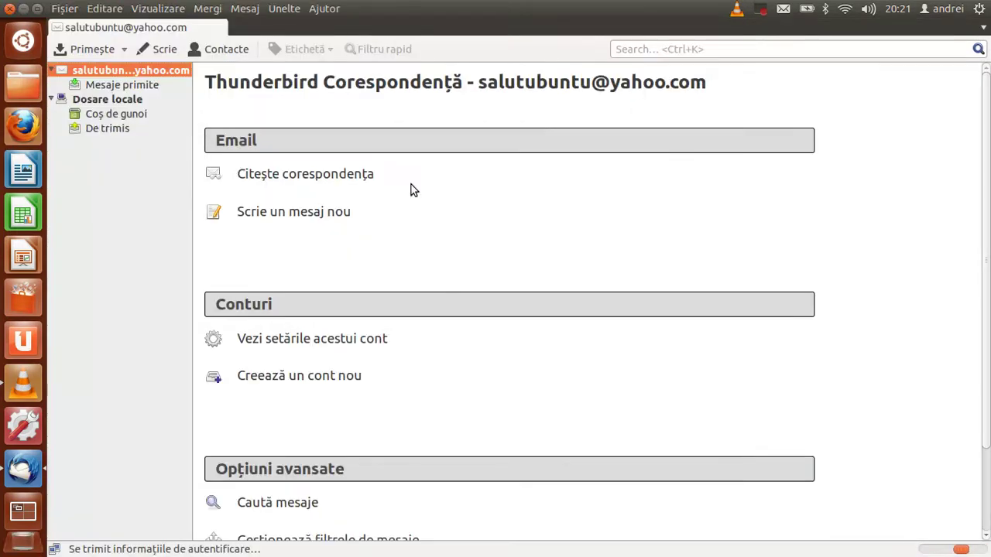
{"action": "left_click", "coordinate": [64, 7]}
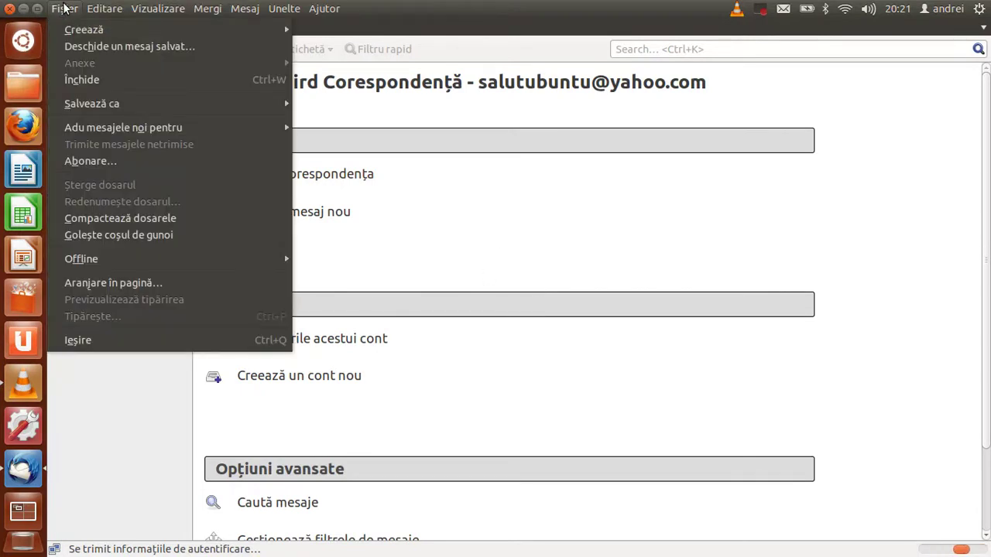
{"action": "mouse_move", "coordinate": [77, 34]}
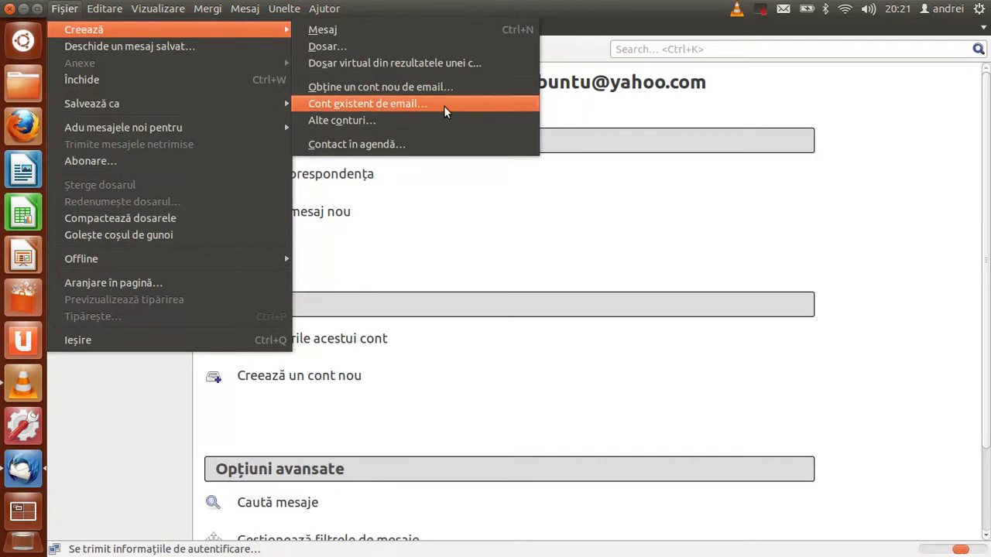
{"action": "left_click", "coordinate": [623, 221]}
{"action": "key", "text": "alt"}
{"action": "type", "text": "cont existen"}
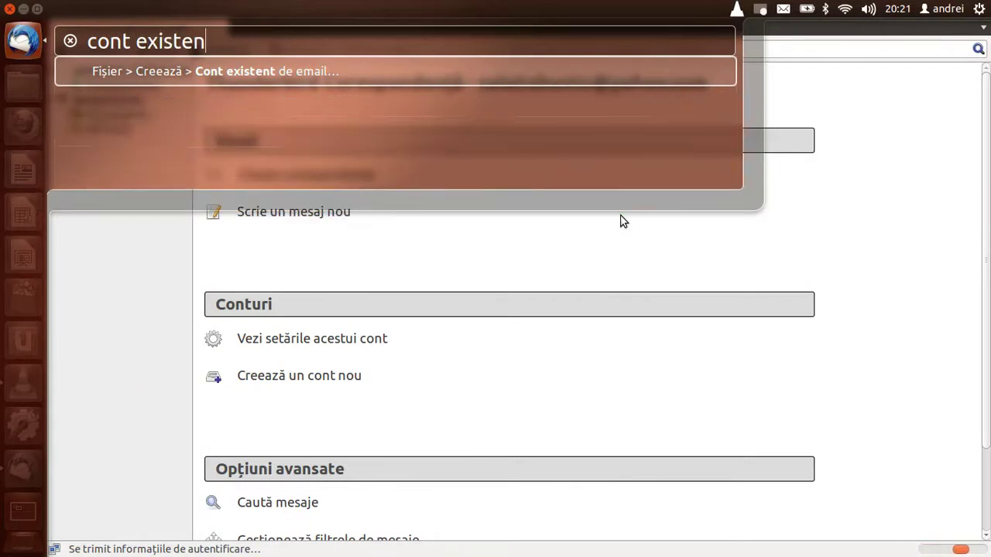
{"action": "key", "text": "Return"}
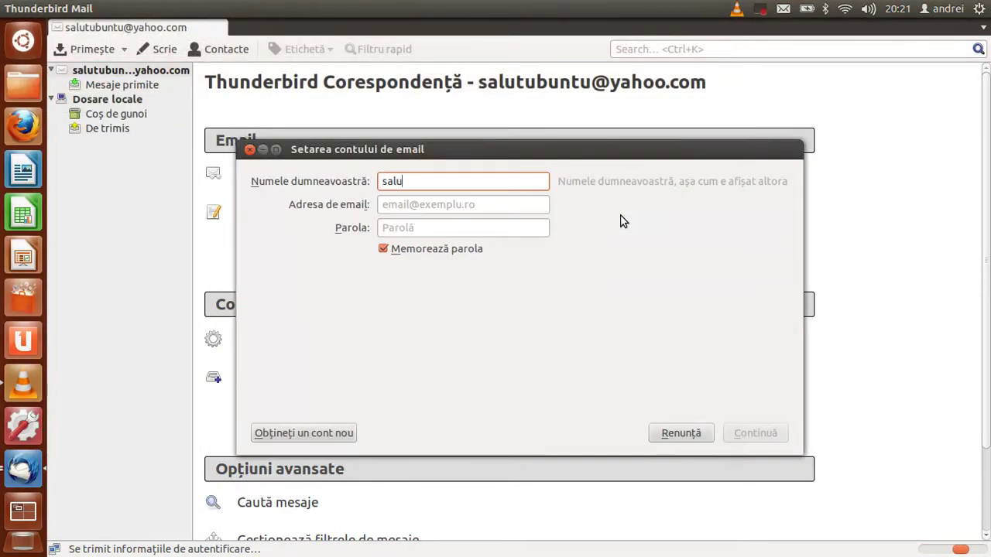
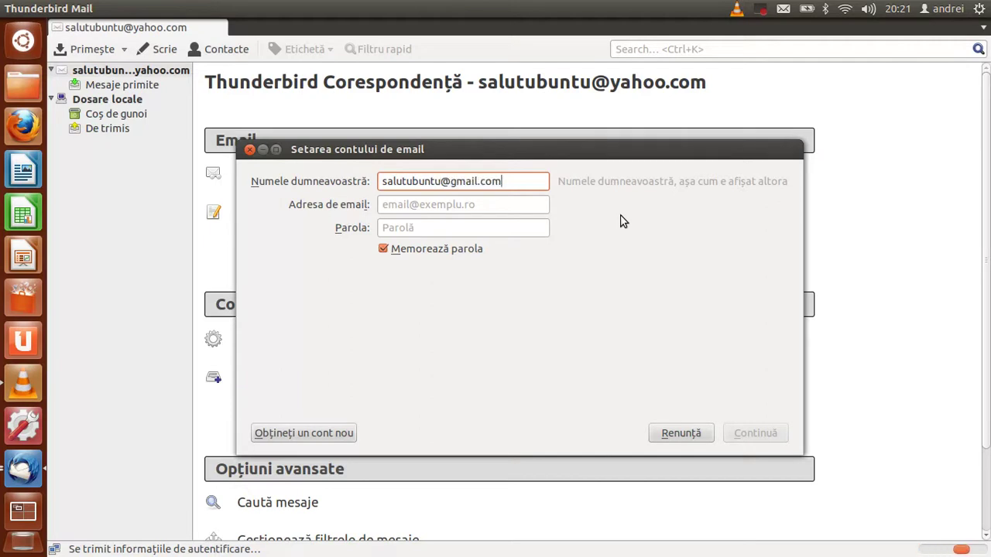
Place the Gmail address in the address field and 'Salut Ubu' as the name.
{"action": "key", "text": "Tab"}
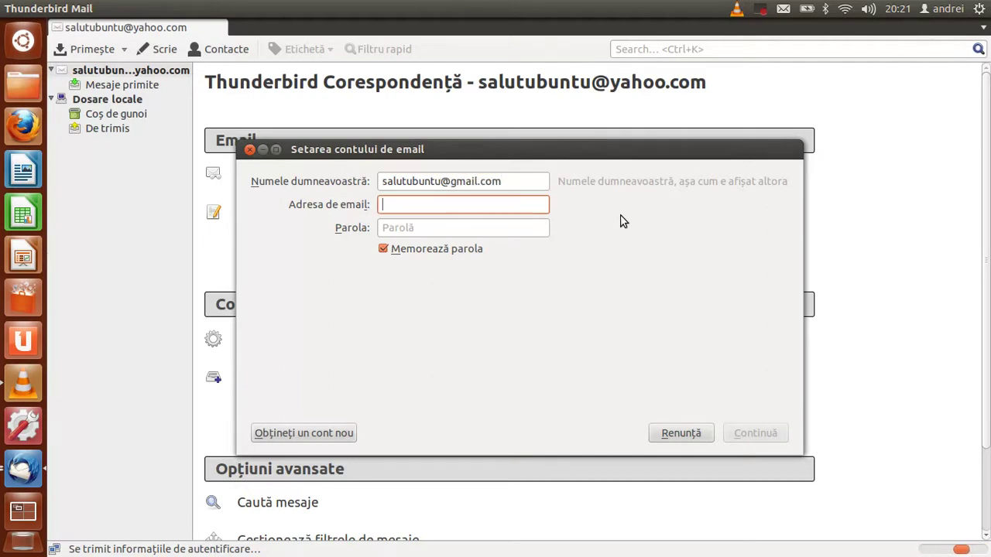
{"action": "left_click", "coordinate": [526, 180]}
{"action": "key", "text": "ctrl+a"}
{"action": "key", "text": "ctrl+x"}
{"action": "key", "text": "Tab"}
{"action": "key", "text": "ctrl+v"}
{"action": "left_click", "coordinate": [514, 179]}
{"action": "type", "text": "S"}
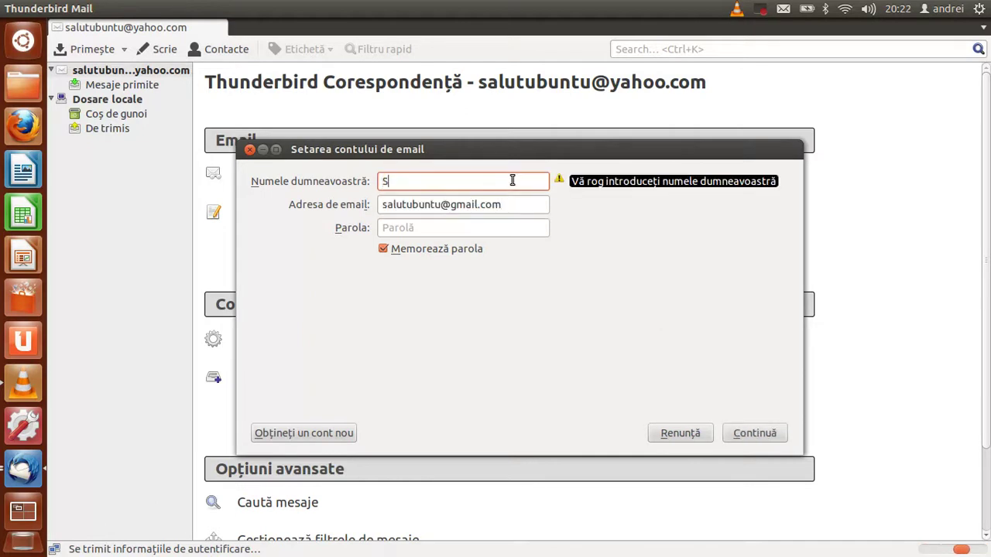
{"action": "type", "text": "alut Ubuntu"}
Enter the account password and create the Gmail account with the detected IMAP settings.
{"action": "key", "text": "Tab"}
{"action": "key", "text": "Tab"}
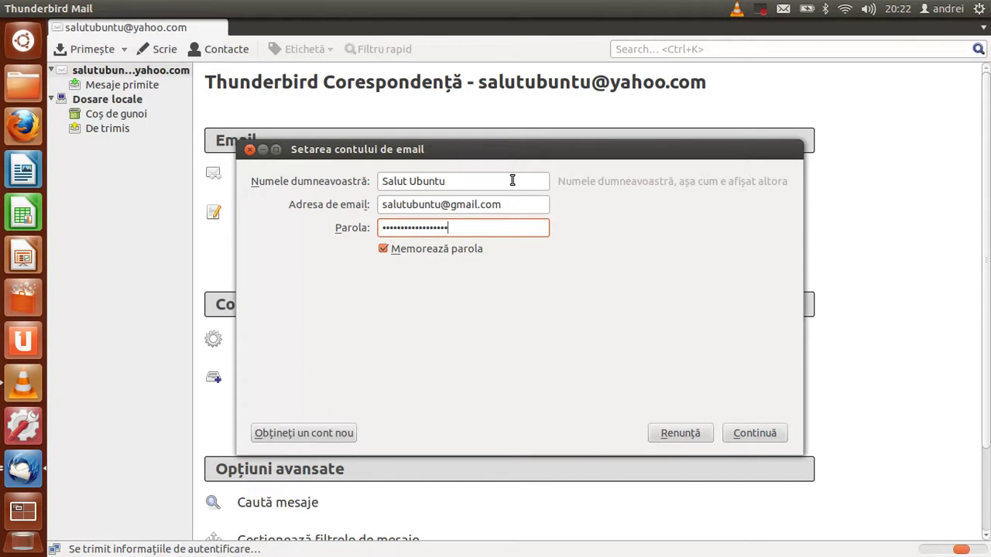
{"action": "type", "text": "•"}
{"action": "key", "text": "Return"}
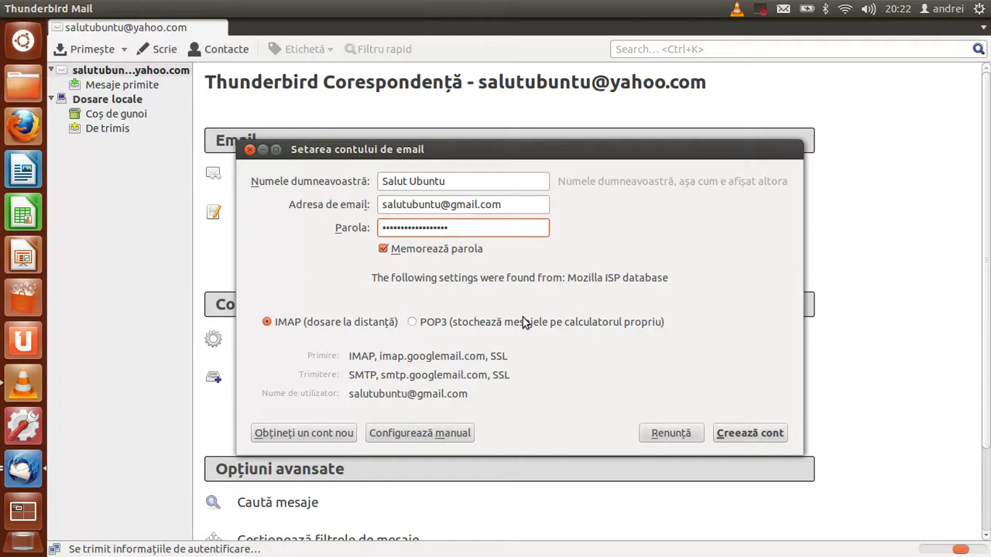
{"action": "left_click", "coordinate": [780, 433]}
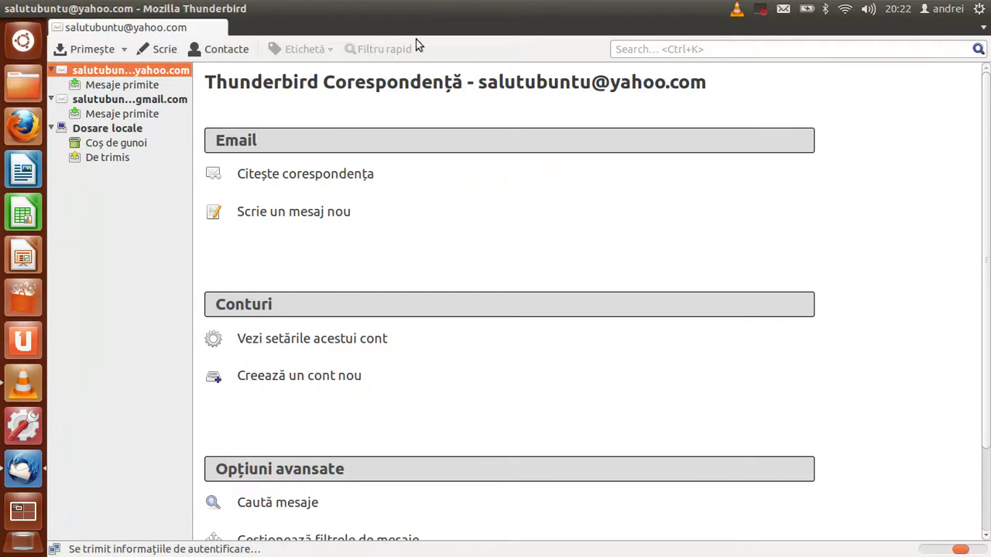
Browse the Yahoo and Gmail inboxes, expand Gmail's [Gmail] folder, and dismiss the messaging menu.
{"action": "left_click", "coordinate": [117, 88]}
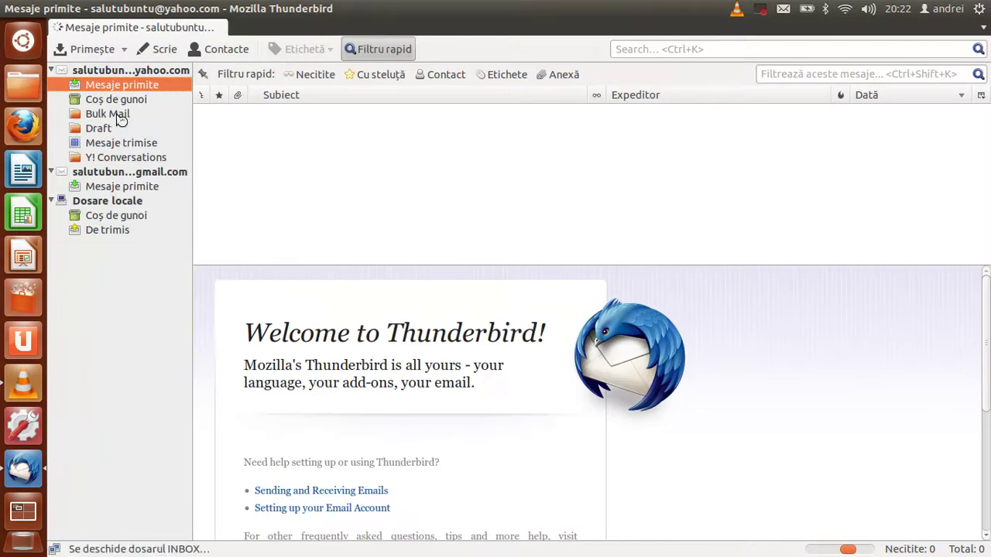
{"action": "left_click", "coordinate": [108, 191]}
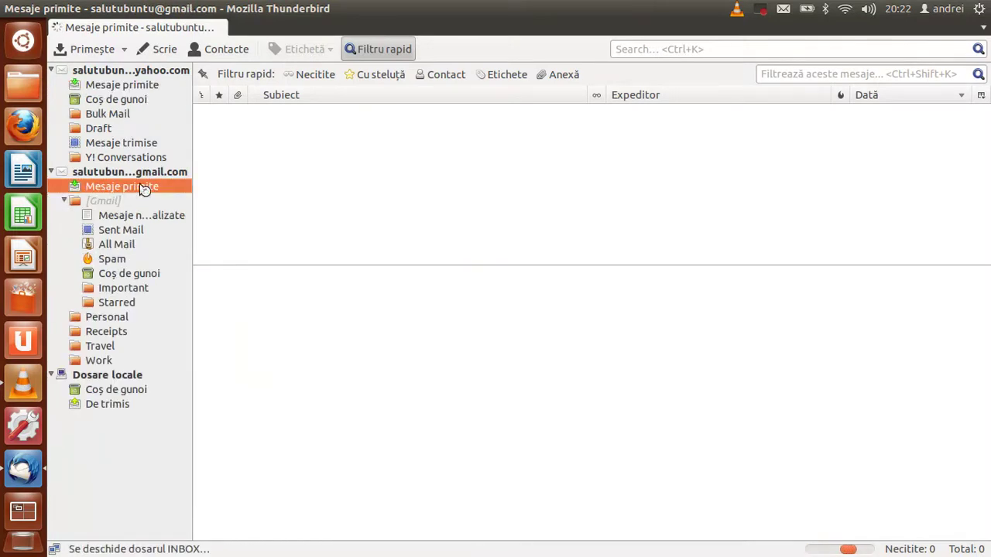
{"action": "left_click", "coordinate": [109, 202]}
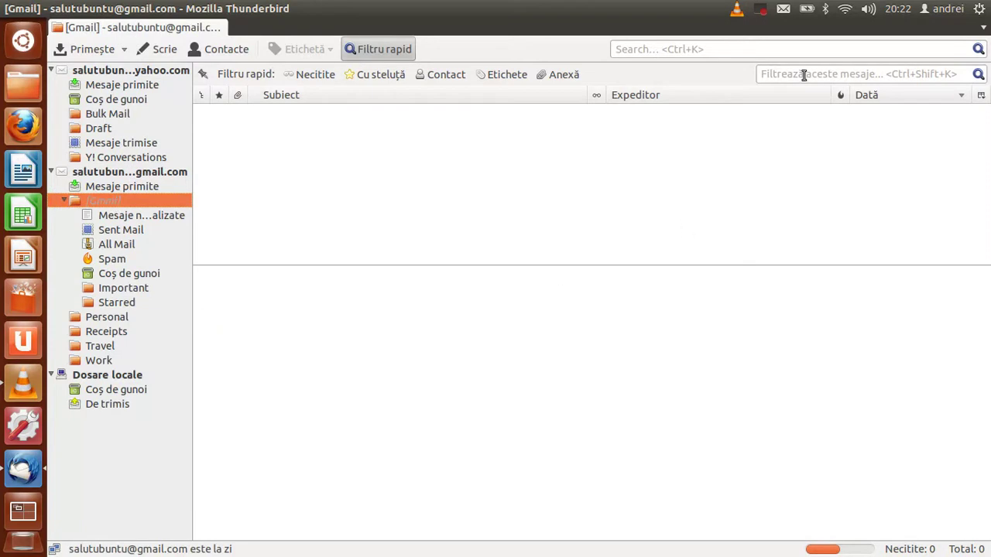
{"action": "left_click", "coordinate": [784, 9]}
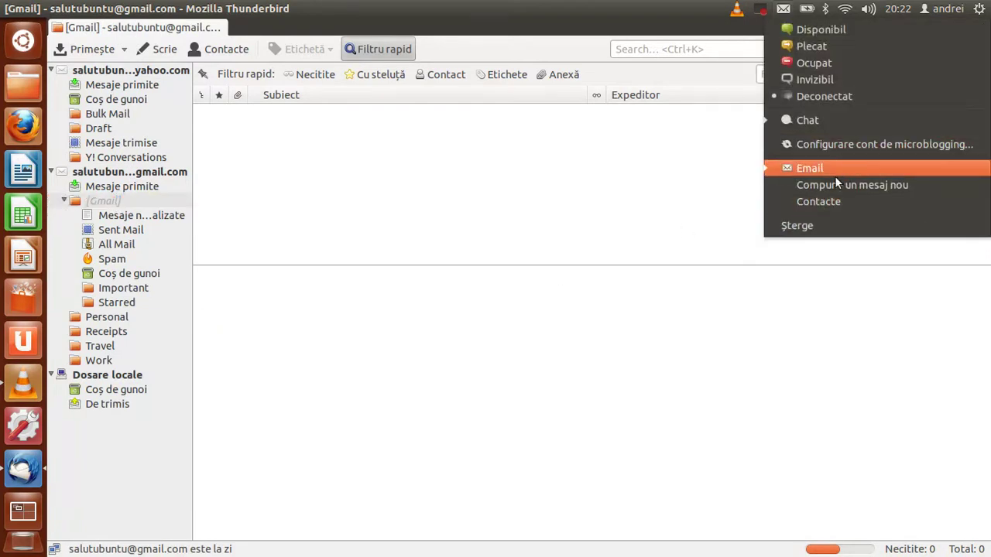
{"action": "left_click", "coordinate": [457, 441]}
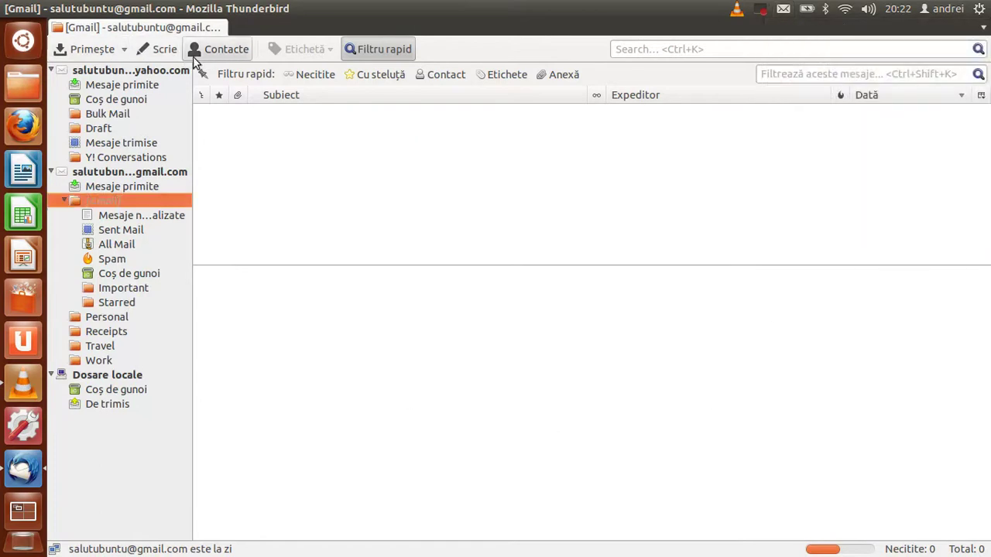
Send a message to the Yahoo address with subject 'test' and body 'test'.
{"action": "left_click", "coordinate": [164, 48]}
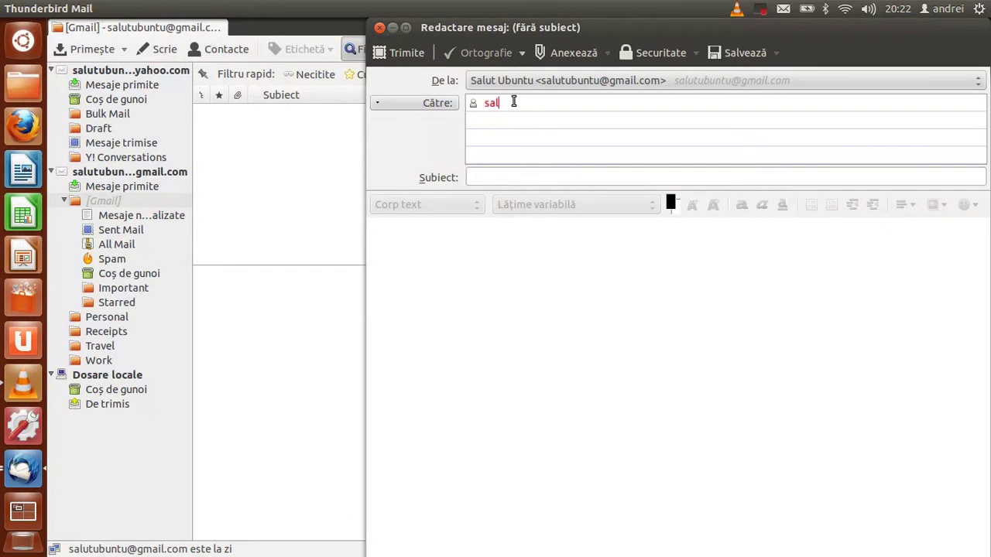
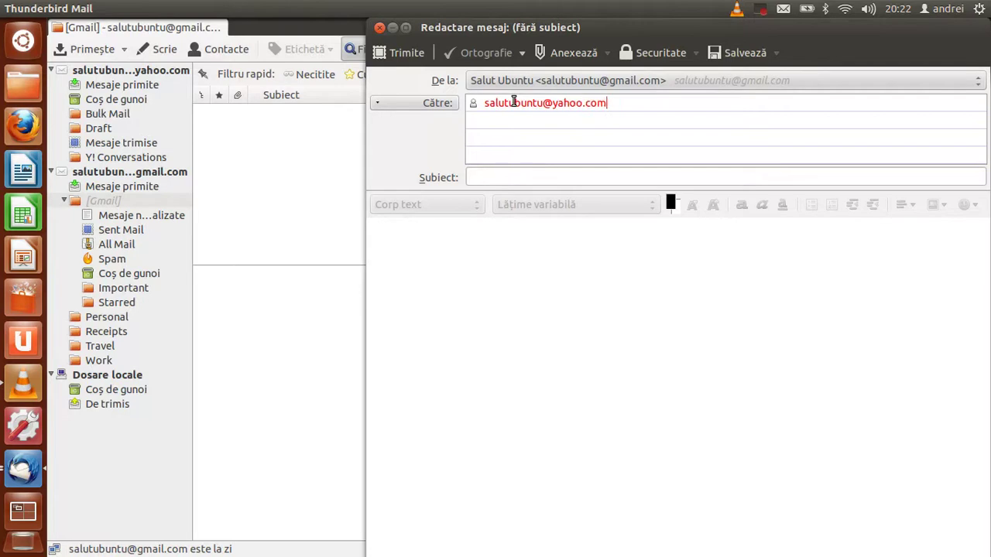
{"action": "left_click", "coordinate": [524, 180]}
{"action": "type", "text": "test"}
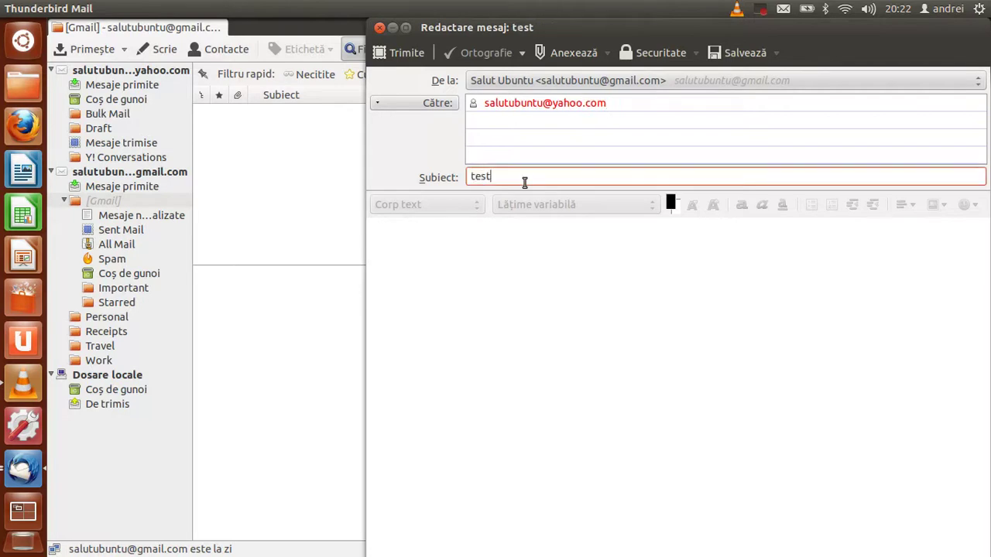
{"action": "key", "text": "ctrl+a"}
{"action": "key", "text": "BackSpace"}
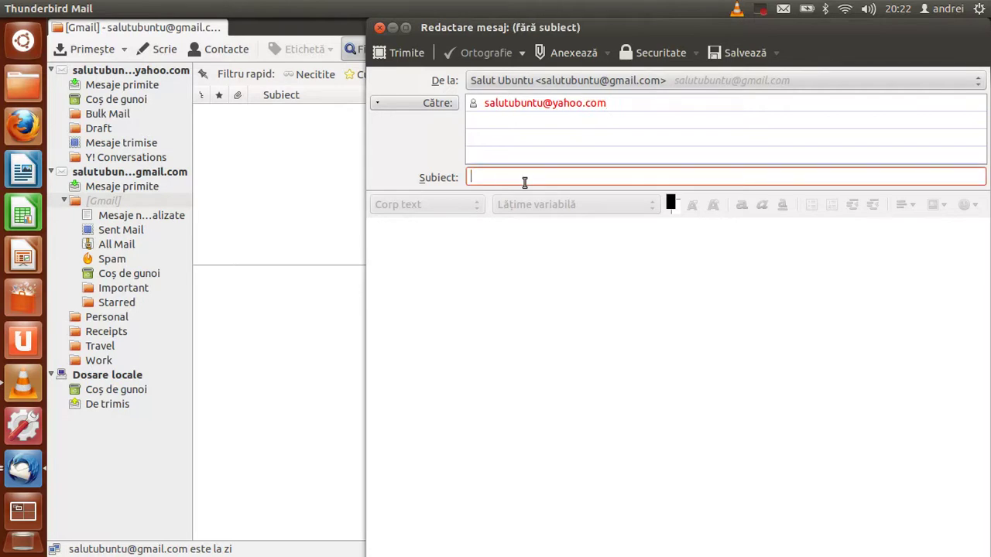
{"action": "type", "text": "test"}
{"action": "key", "text": "ctrl+a"}
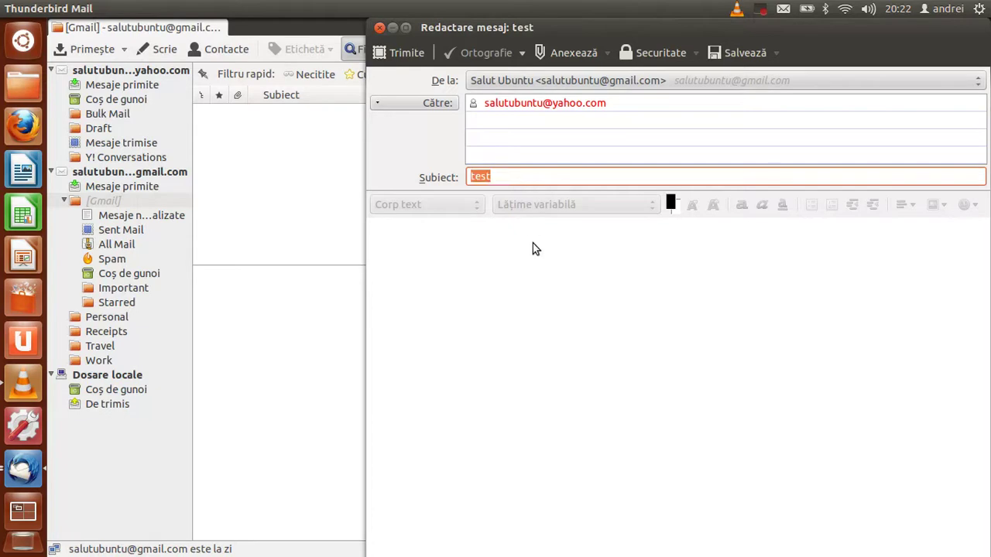
{"action": "left_click", "coordinate": [533, 248]}
{"action": "type", "text": "test"}
{"action": "left_click", "coordinate": [401, 61]}
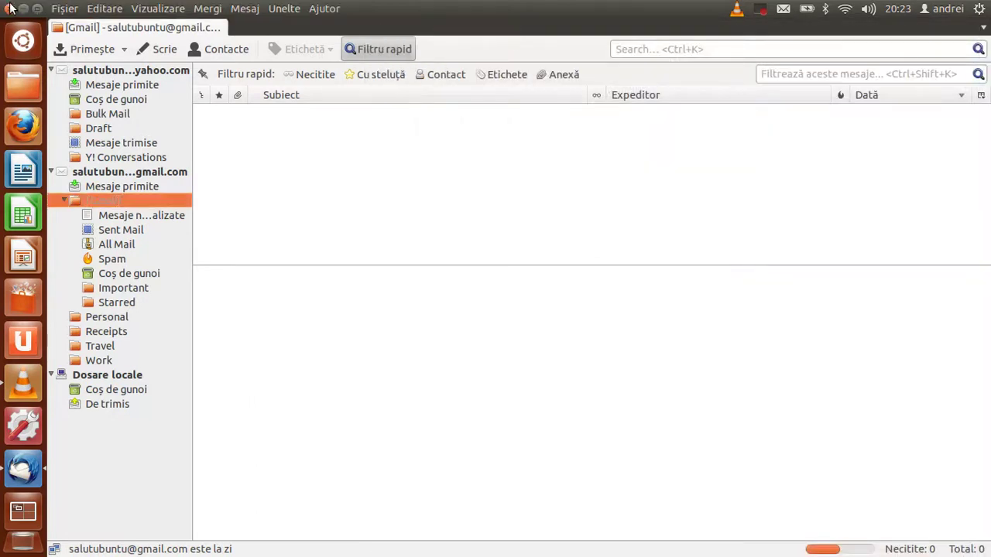
Restart Thunderbird from the messaging menu and accept system integration with Email checked.
{"action": "left_click", "coordinate": [10, 10]}
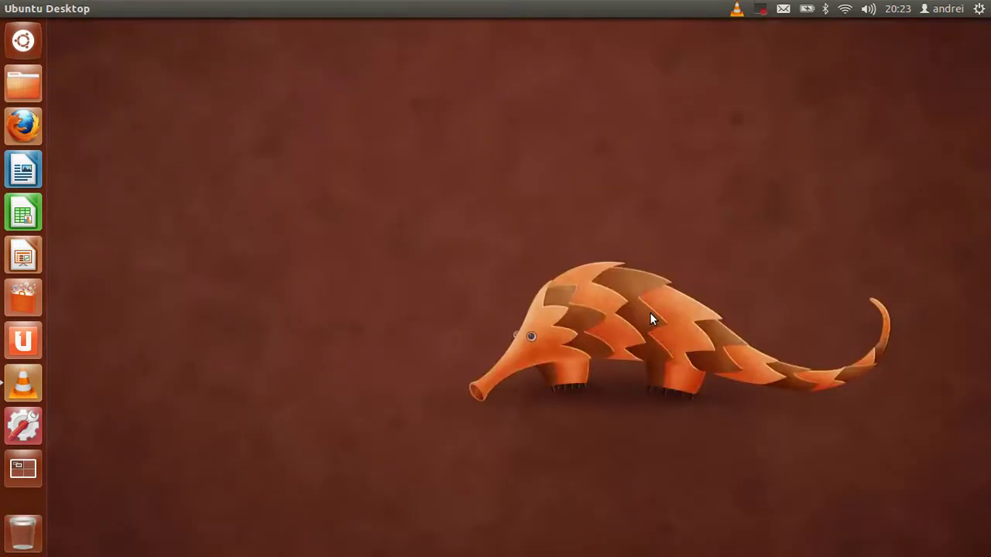
{"action": "left_click", "coordinate": [783, 8]}
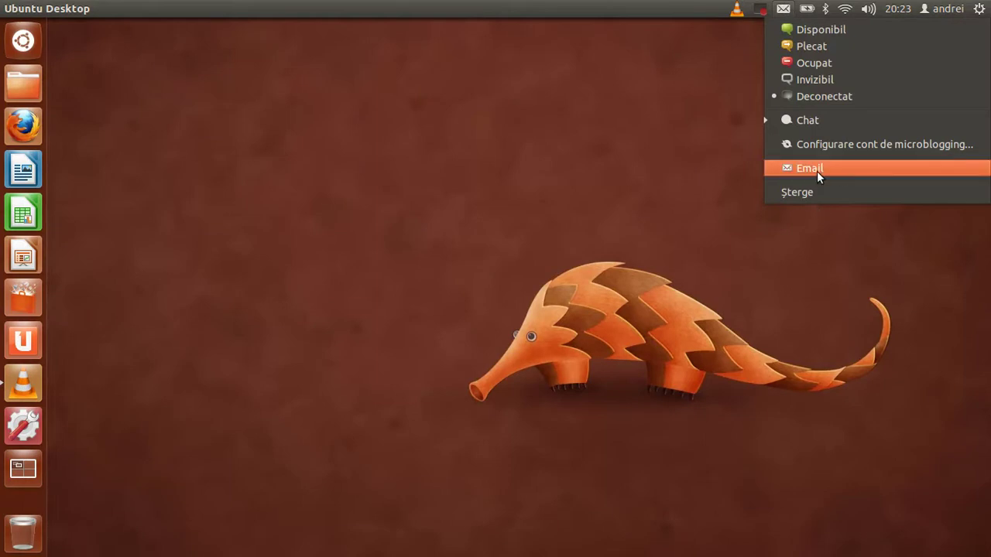
{"action": "left_click", "coordinate": [818, 177]}
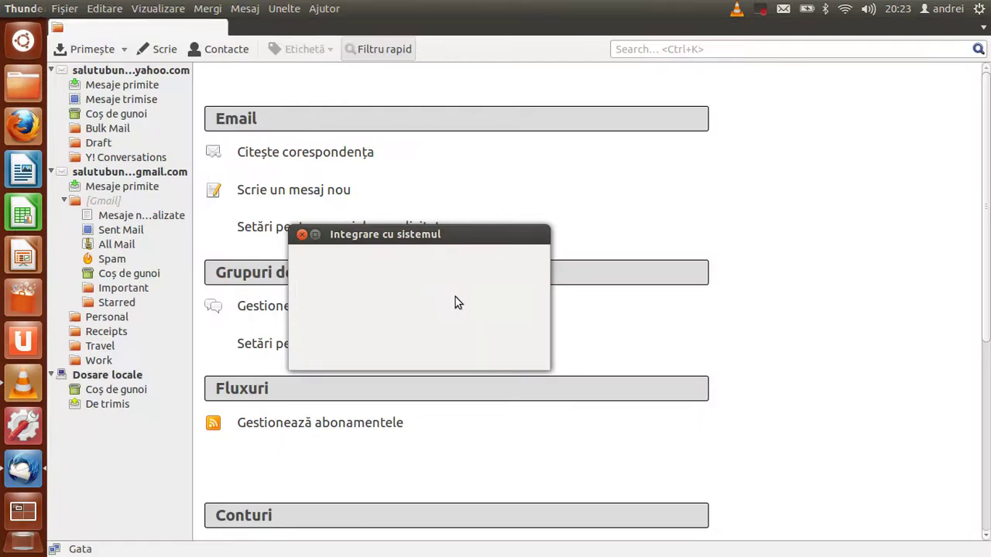
{"action": "left_click", "coordinate": [508, 351]}
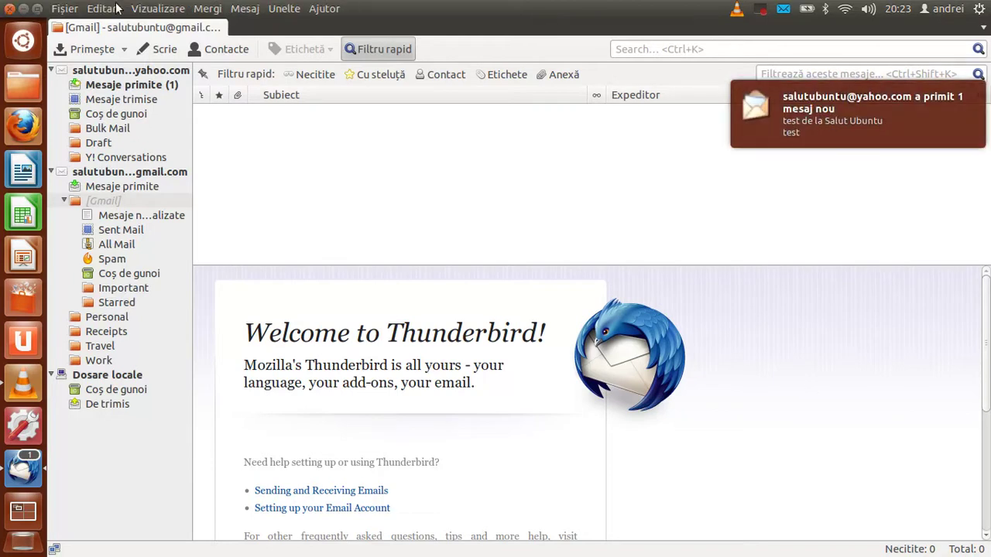
Relaunch Thunderbird and read the test message in the Yahoo Mesaje primite folder.
{"action": "left_click", "coordinate": [10, 10]}
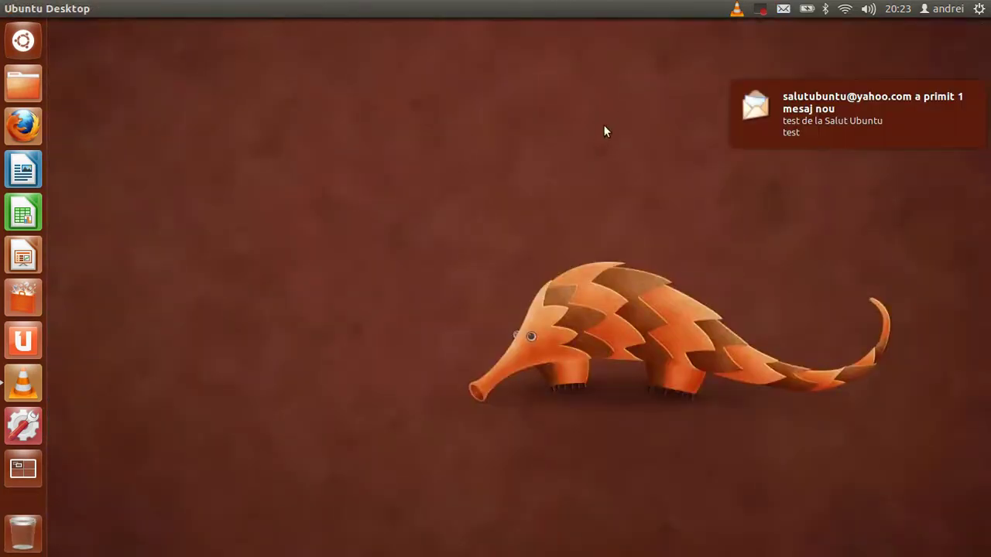
{"action": "left_click", "coordinate": [783, 8]}
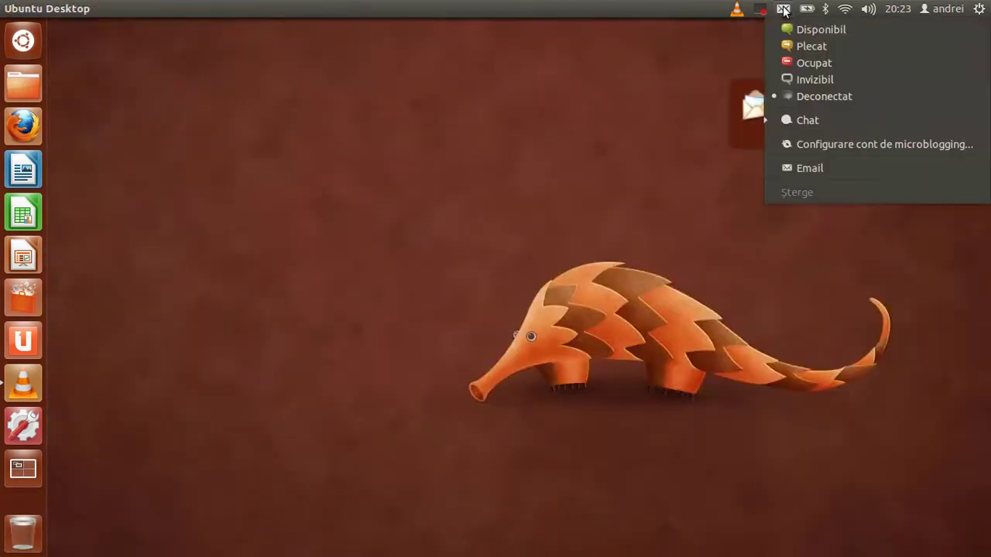
{"action": "left_click", "coordinate": [824, 169]}
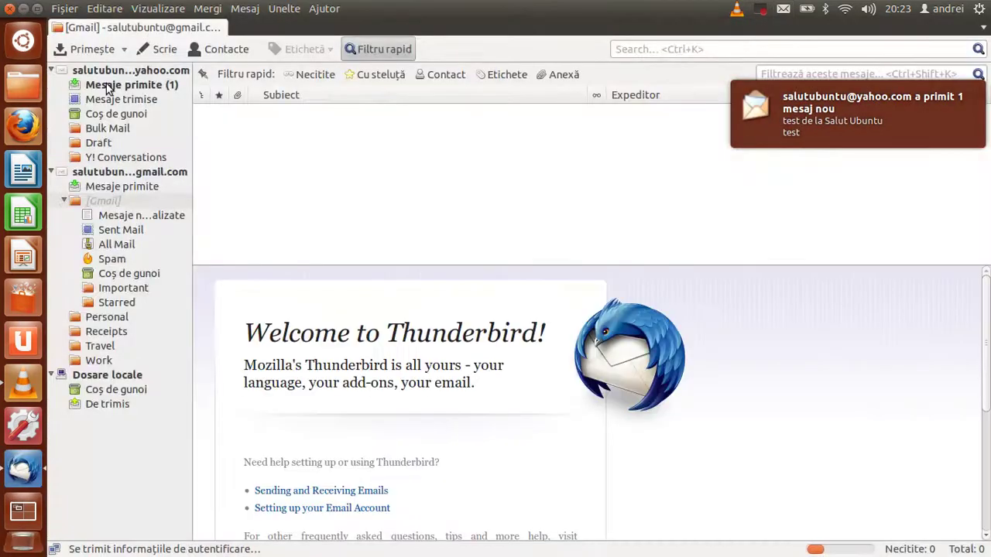
{"action": "left_click", "coordinate": [120, 87]}
{"action": "left_click", "coordinate": [332, 114]}
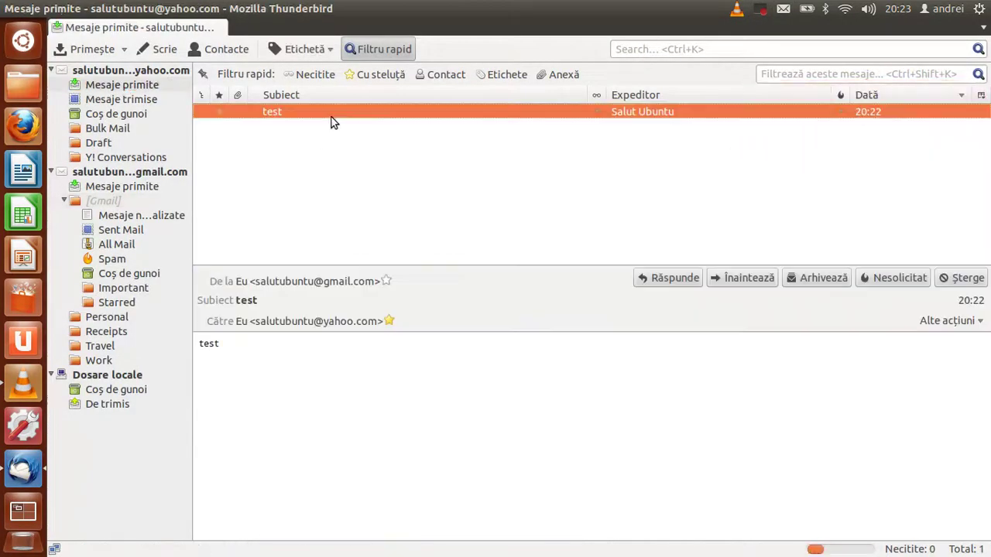
Quit Thunderbird and start a Dash search for 'finis'.
{"action": "key", "text": "alt+F4"}
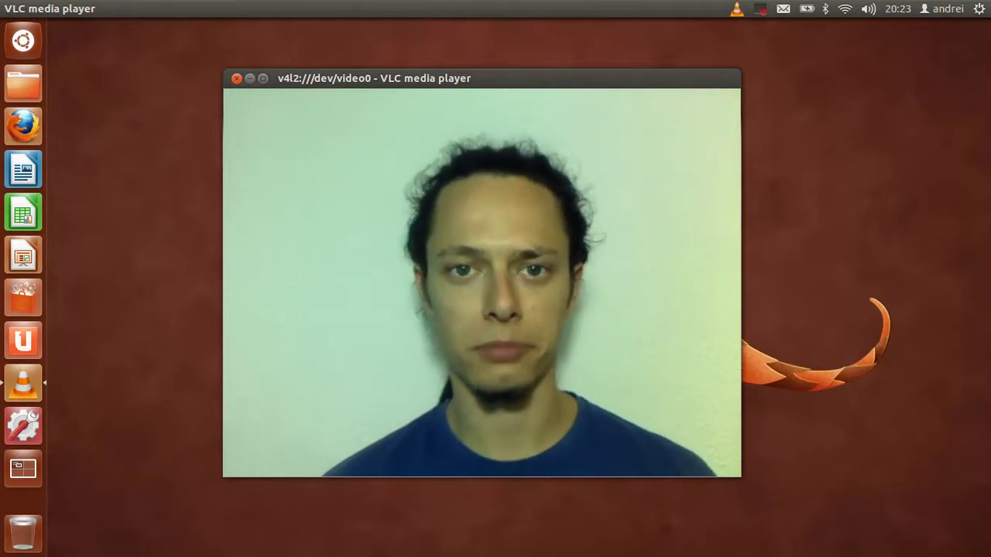
{"action": "key", "text": "ctrl+super+d"}
{"action": "key", "text": "alt"}
{"action": "type", "text": "finis"}
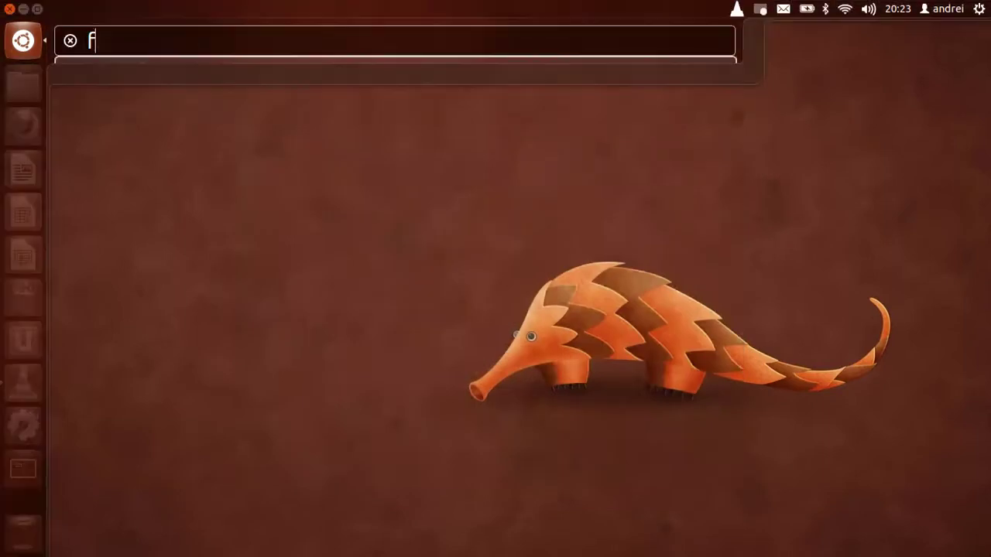